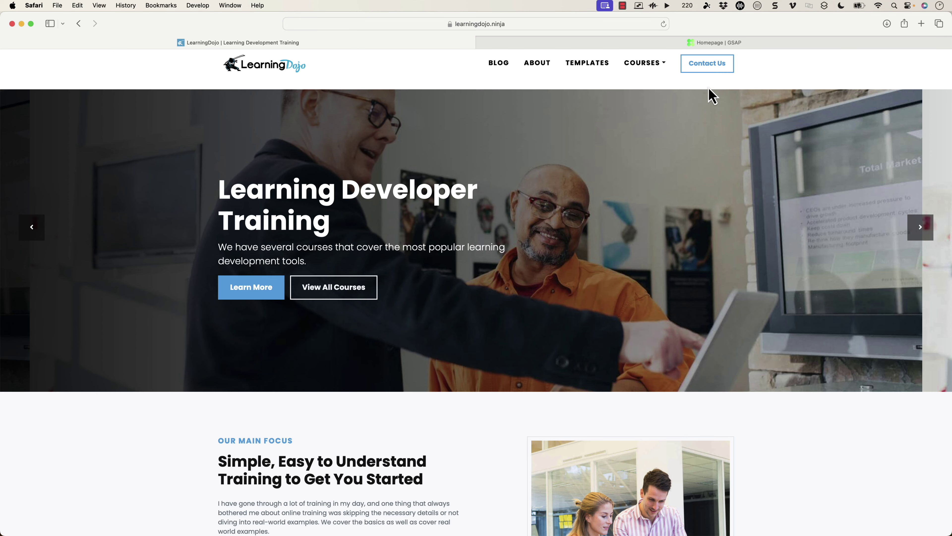
- Back in Storyline, open the Explore Topics slide's Option A layer for editing
{"action": "left_click", "coordinate": [753, 45]}
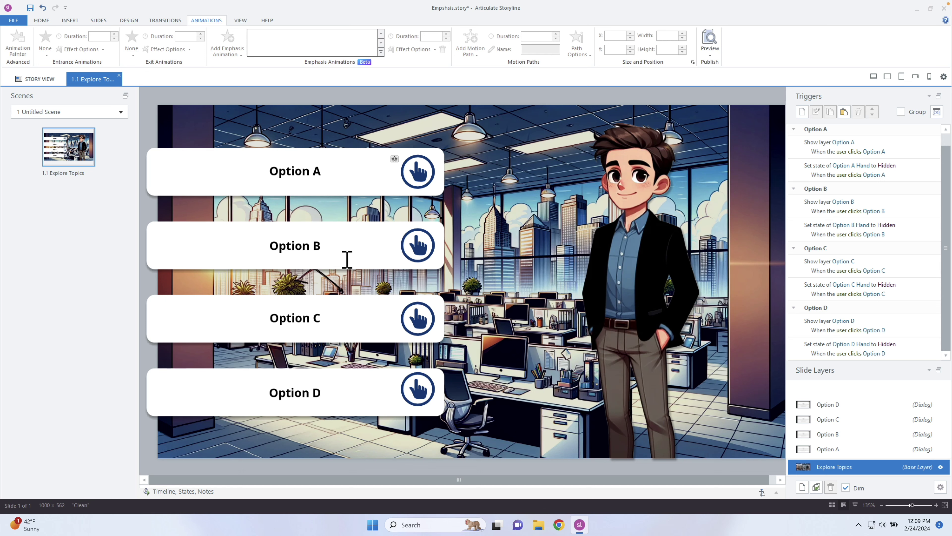
{"action": "left_click", "coordinate": [843, 450]}
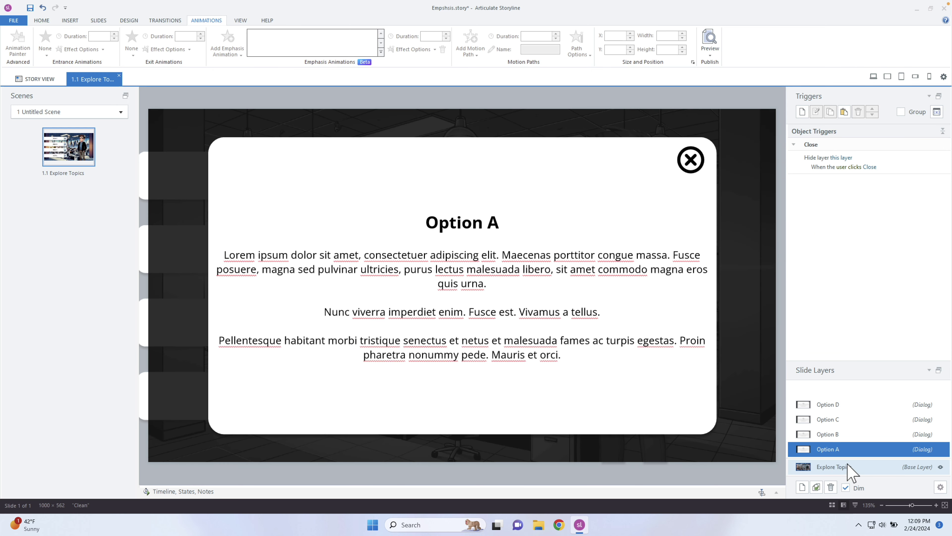
- Return to the Explore Topics base layer and select Option A's hand icon to view its Grow emphasis
{"action": "left_click", "coordinate": [851, 468]}
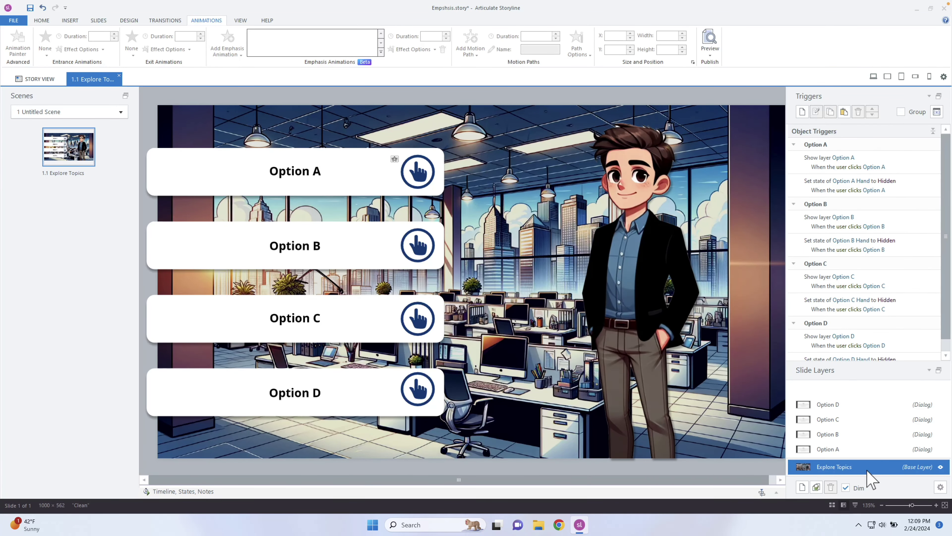
{"action": "left_click", "coordinate": [416, 173]}
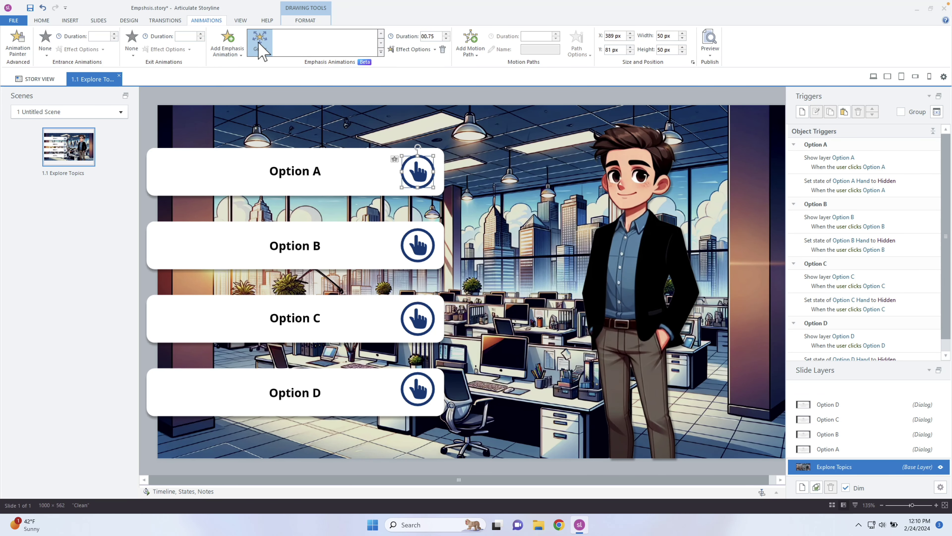
- Replace the Option A hand's Grow emphasis with a 0.75-second Teeter emphasis
{"action": "left_click", "coordinate": [444, 51]}
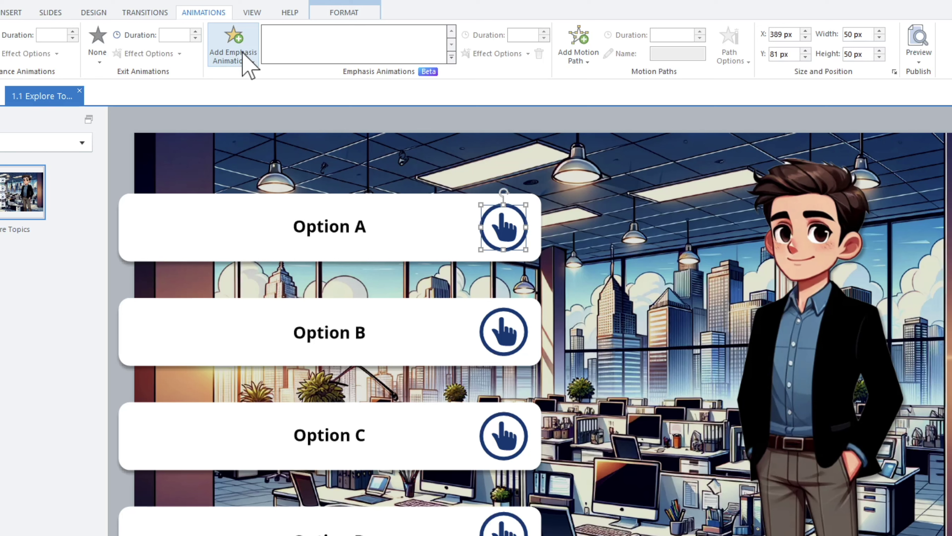
{"action": "left_click", "coordinate": [247, 68]}
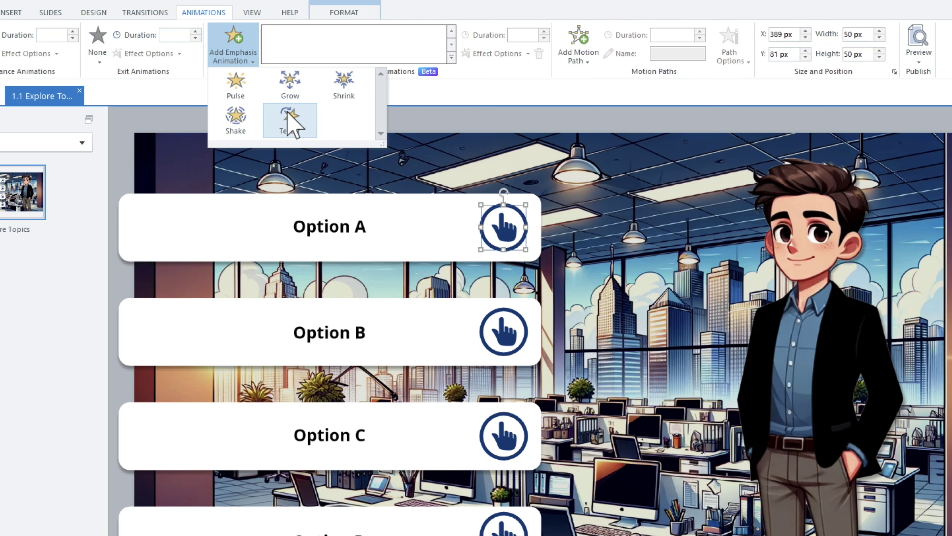
{"action": "left_click", "coordinate": [287, 122]}
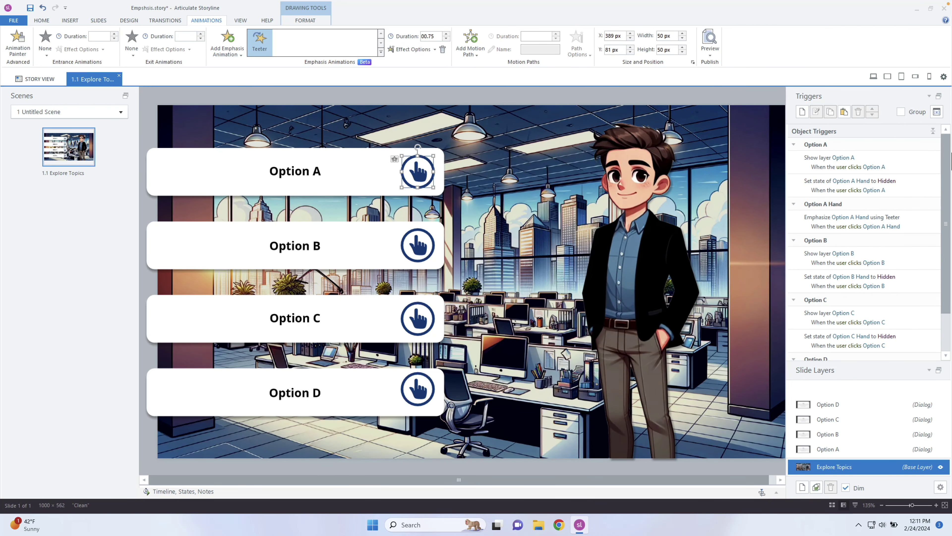
{"action": "scroll", "coordinate": [948, 156], "scroll_direction": "down", "scroll_amount": 3}
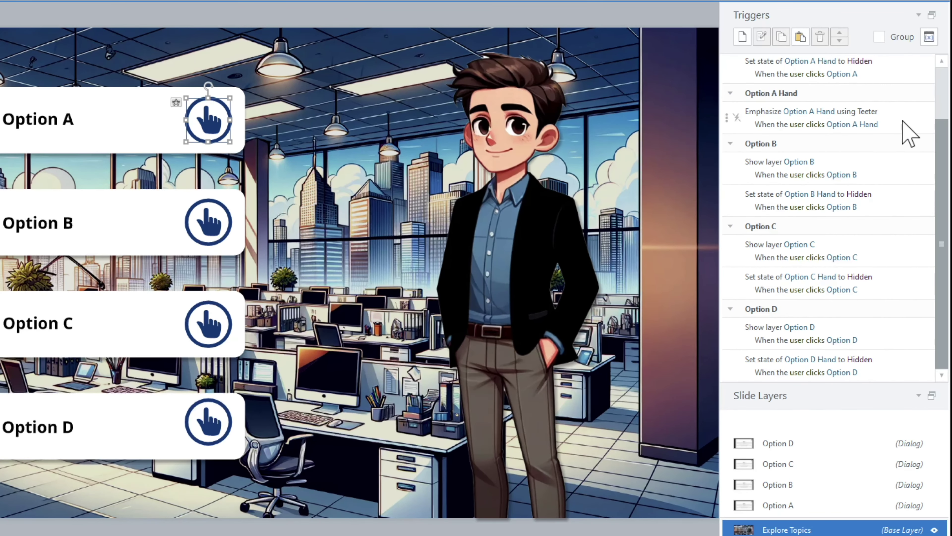
- Make the Teeter emphasis trigger fire when the timeline reaches 0m 0s
{"action": "left_click", "coordinate": [911, 135]}
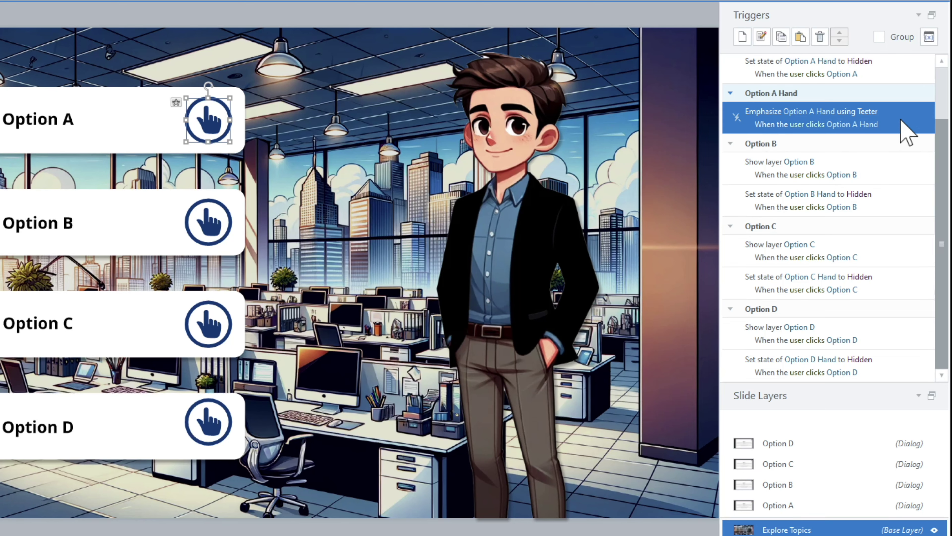
{"action": "left_click", "coordinate": [818, 127]}
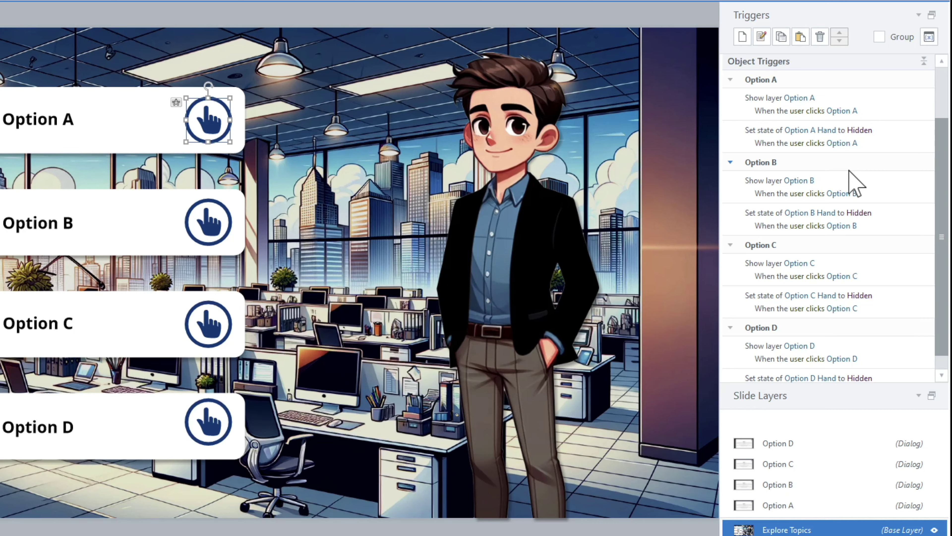
{"action": "scroll", "coordinate": [927, 124], "scroll_direction": "up", "scroll_amount": 2}
- Change the Teeter trigger's timeline time to 2 seconds, then preview the slide
{"action": "left_click", "coordinate": [886, 96]}
{"action": "double_click", "coordinate": [886, 96]}
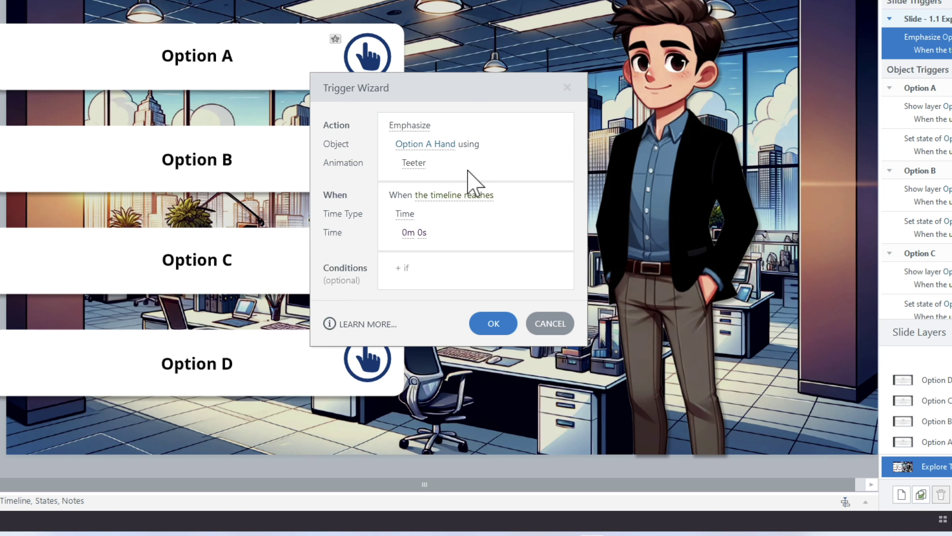
{"action": "key", "text": "Return"}
{"action": "type", "text": "2"}
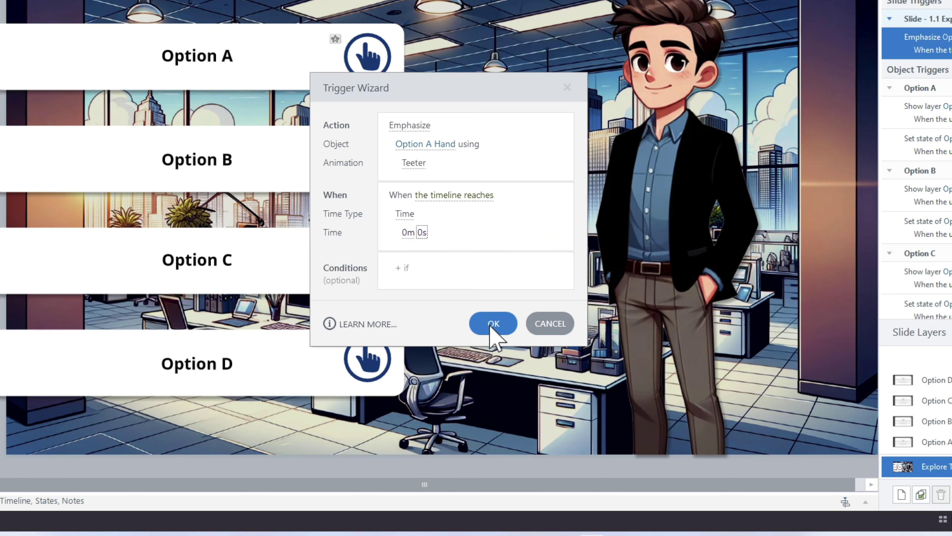
{"action": "left_click", "coordinate": [493, 323]}
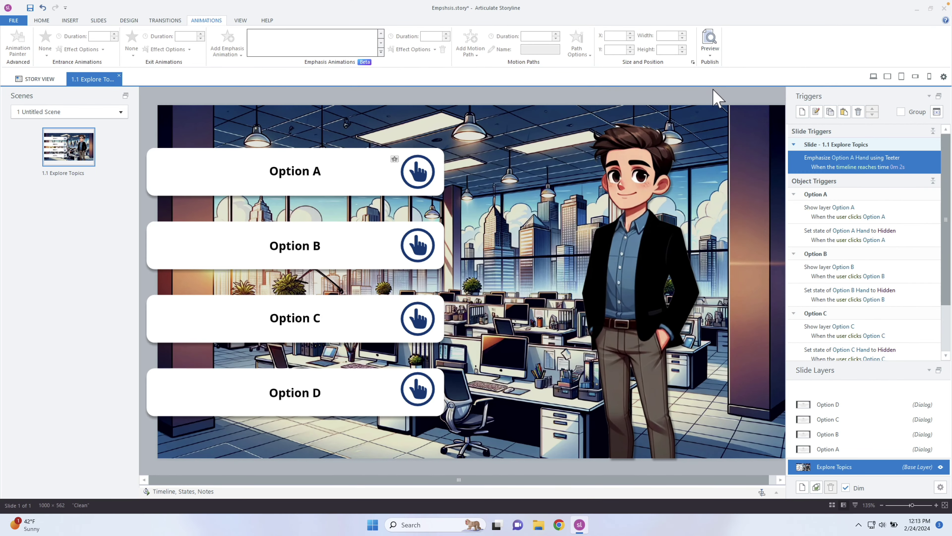
{"action": "left_click", "coordinate": [720, 31]}
{"action": "left_click", "coordinate": [721, 40]}
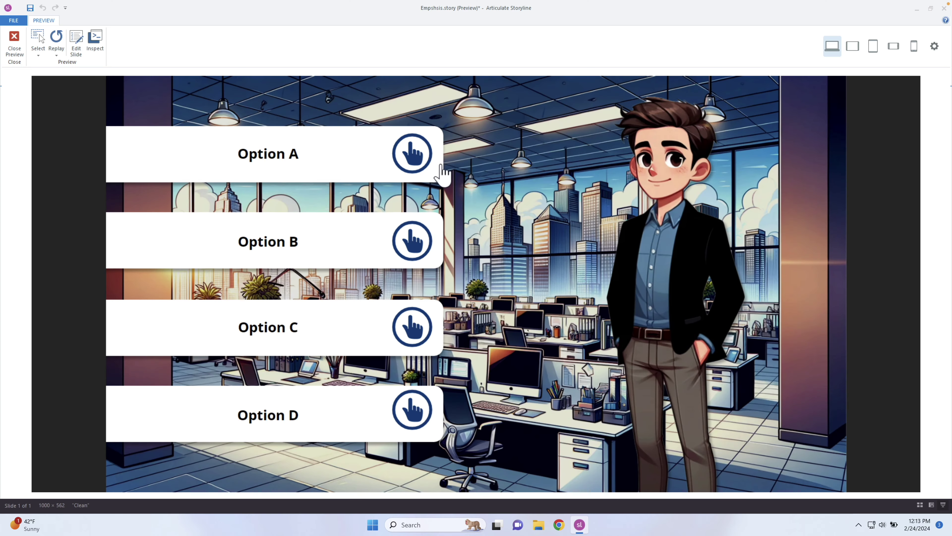
{"action": "left_click", "coordinate": [14, 42]}
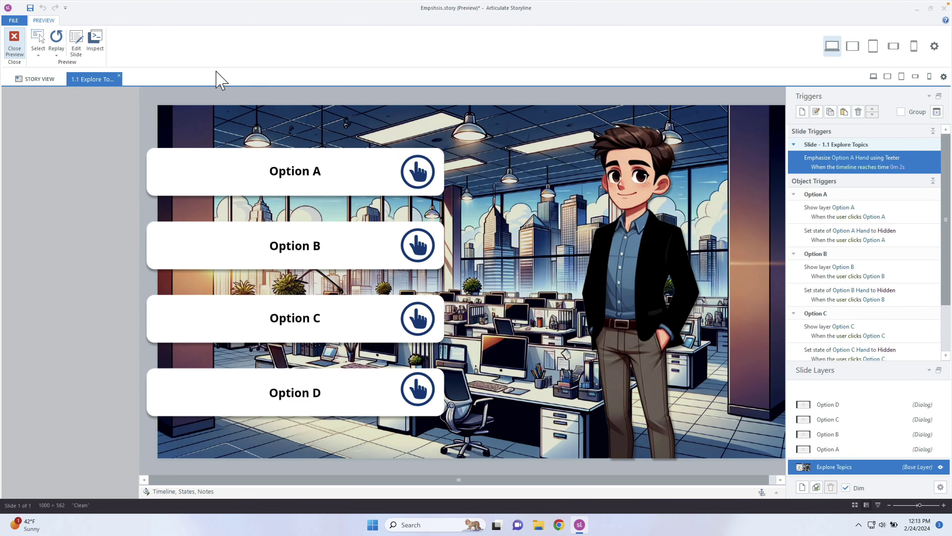
- Set the Option A hand's Teeter emphasis amount from Medium to High
{"action": "left_click", "coordinate": [418, 172]}
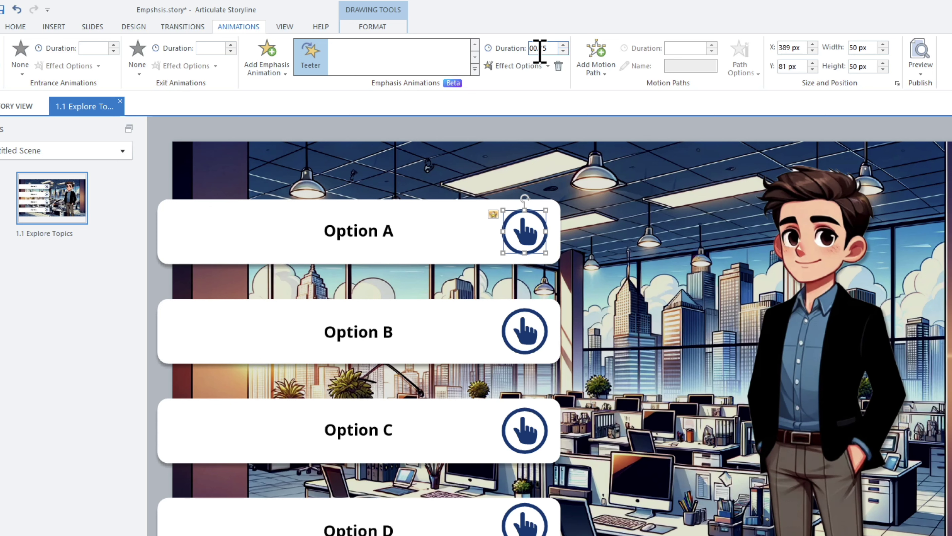
{"action": "left_click", "coordinate": [529, 66]}
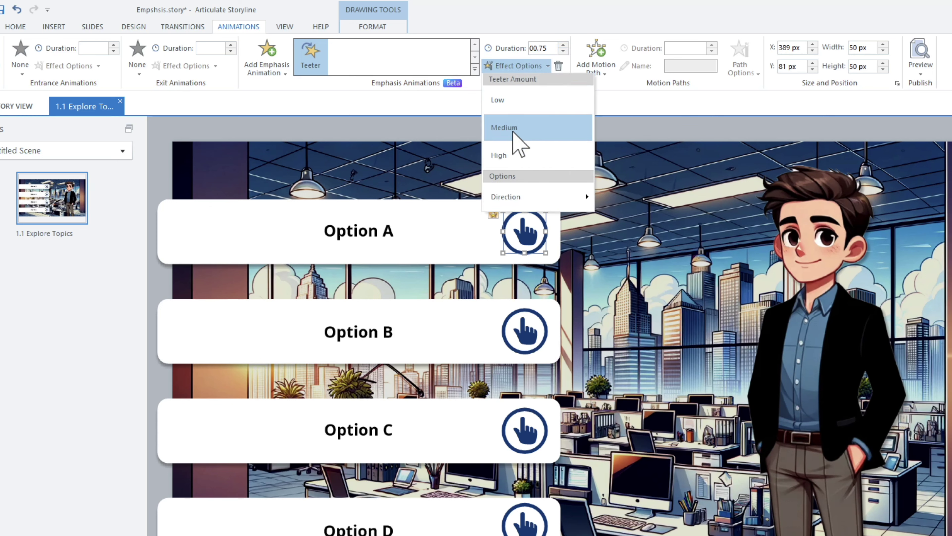
{"action": "left_click", "coordinate": [515, 154]}
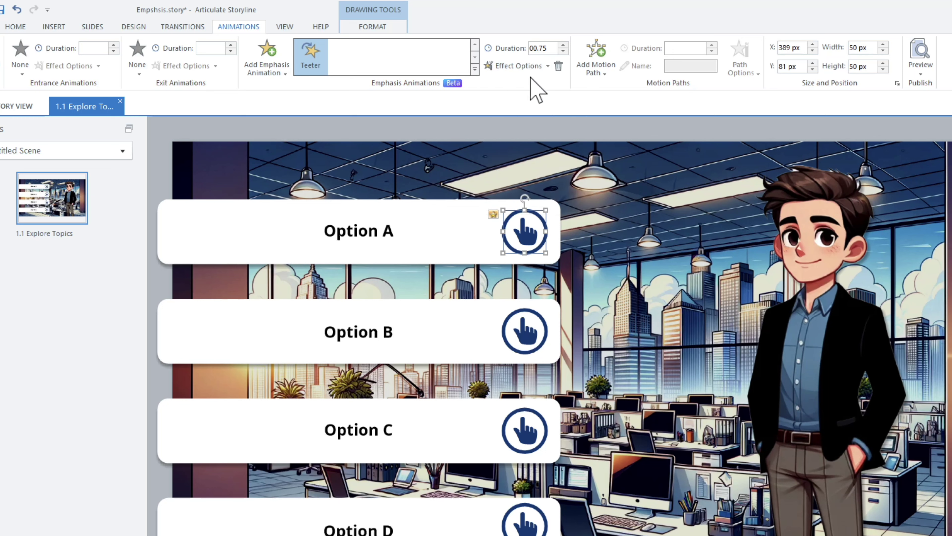
{"action": "left_click", "coordinate": [534, 66]}
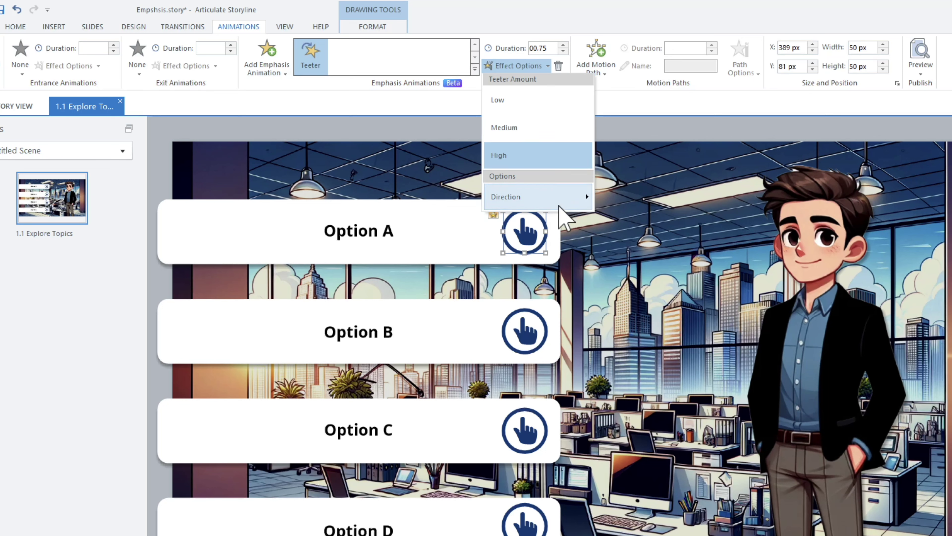
{"action": "mouse_move", "coordinate": [560, 203]}
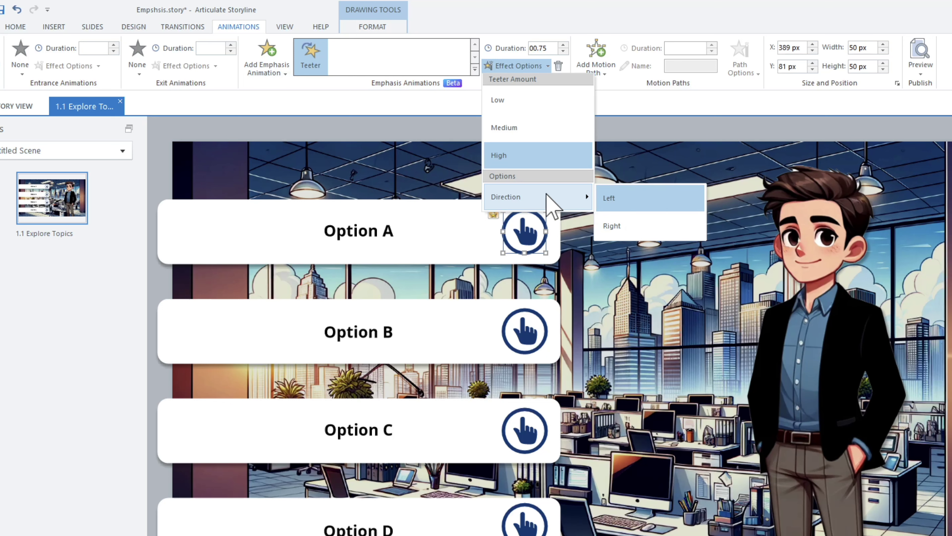
{"action": "left_click", "coordinate": [930, 84]}
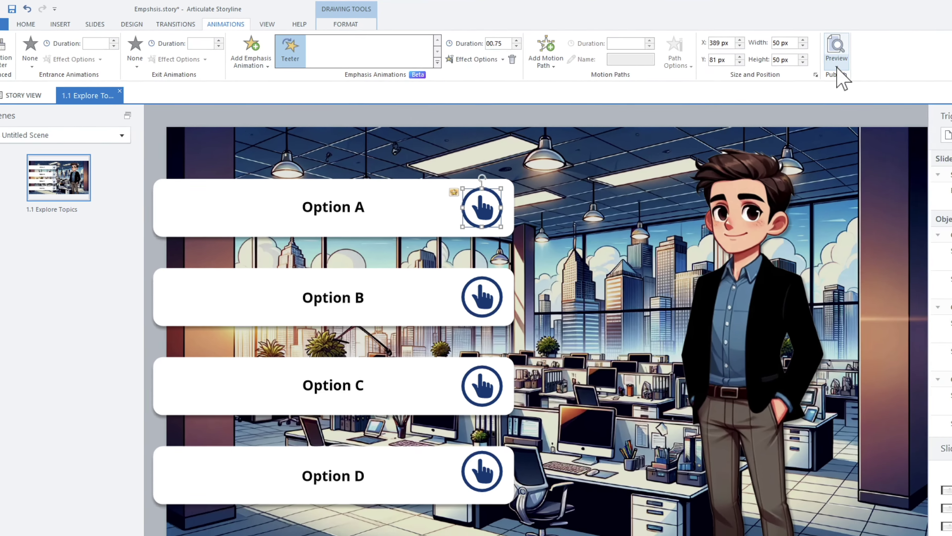
{"action": "left_click", "coordinate": [918, 70]}
{"action": "left_click", "coordinate": [932, 86]}
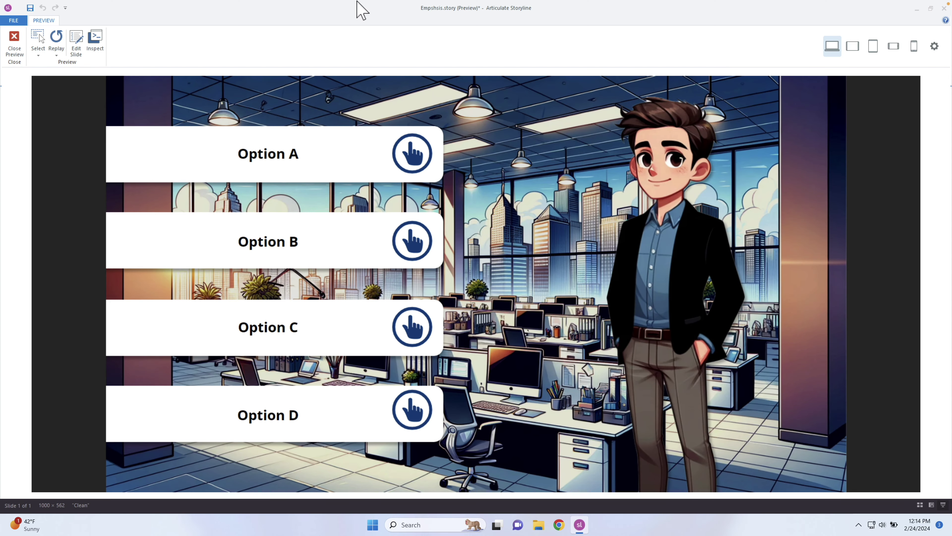
{"action": "left_click", "coordinate": [13, 41]}
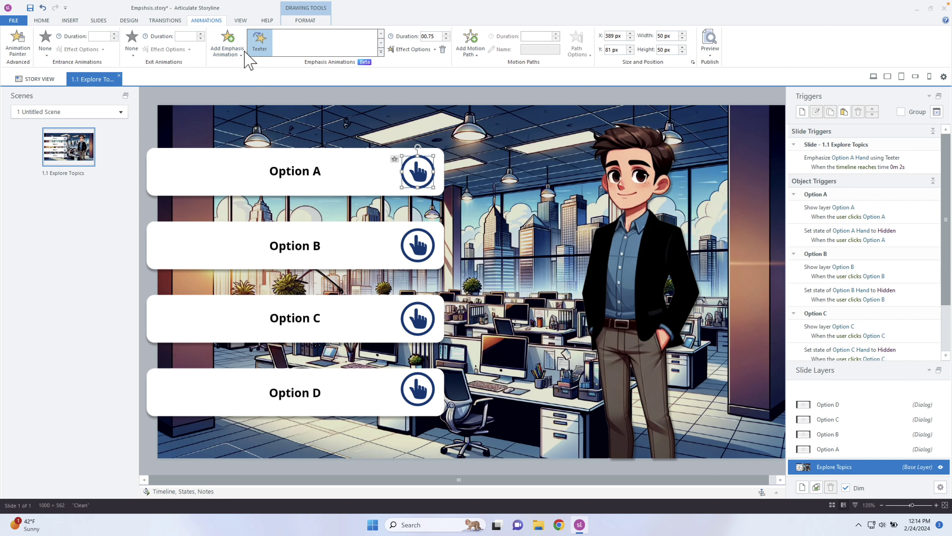
- Add a Pulse emphasis animation to Option A's hand icon, then deselect it
{"action": "left_click", "coordinate": [228, 51]}
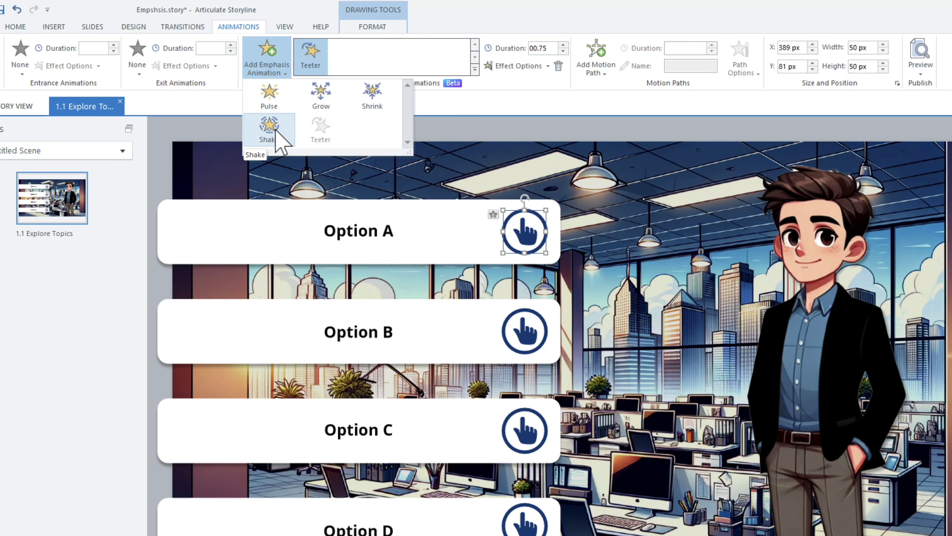
{"action": "left_click", "coordinate": [269, 96]}
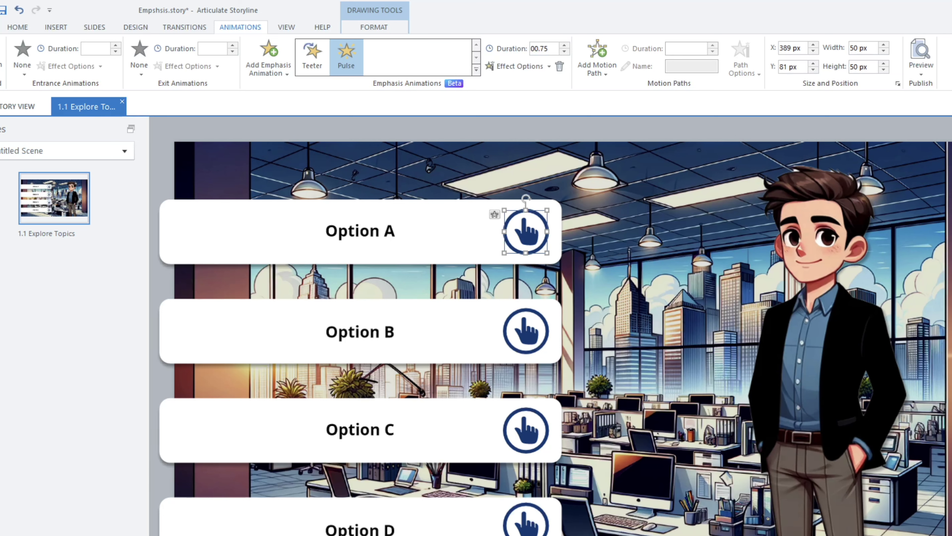
{"action": "key", "text": "Escape"}
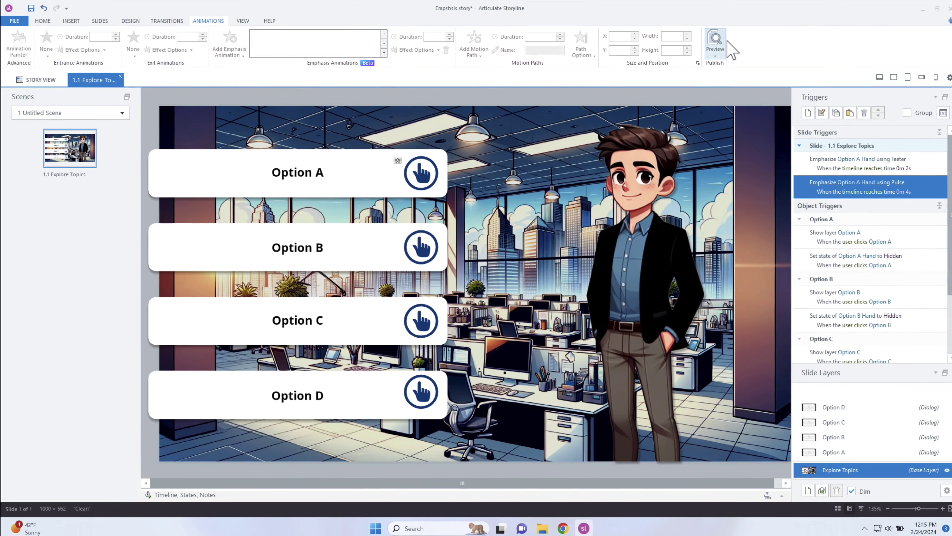
{"action": "left_click", "coordinate": [921, 74]}
{"action": "left_click", "coordinate": [725, 65]}
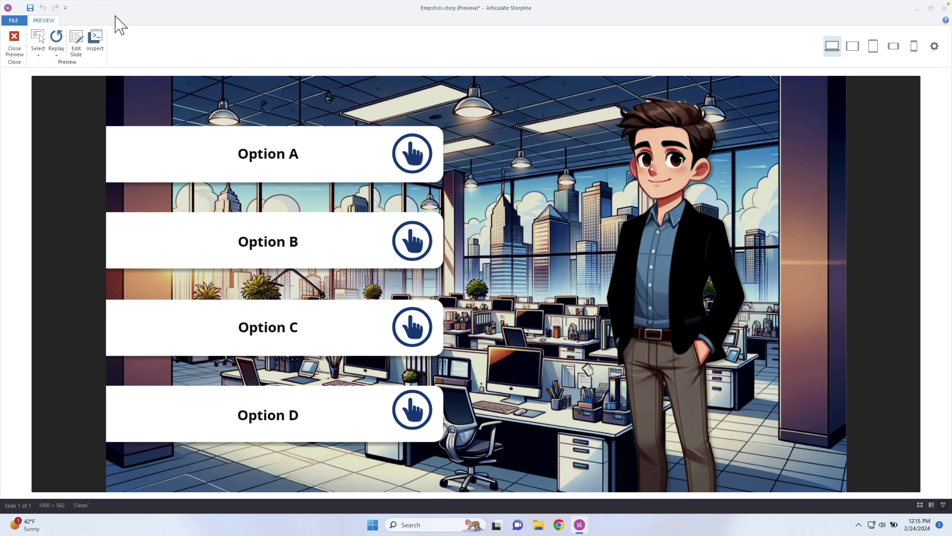
{"action": "left_click", "coordinate": [14, 42]}
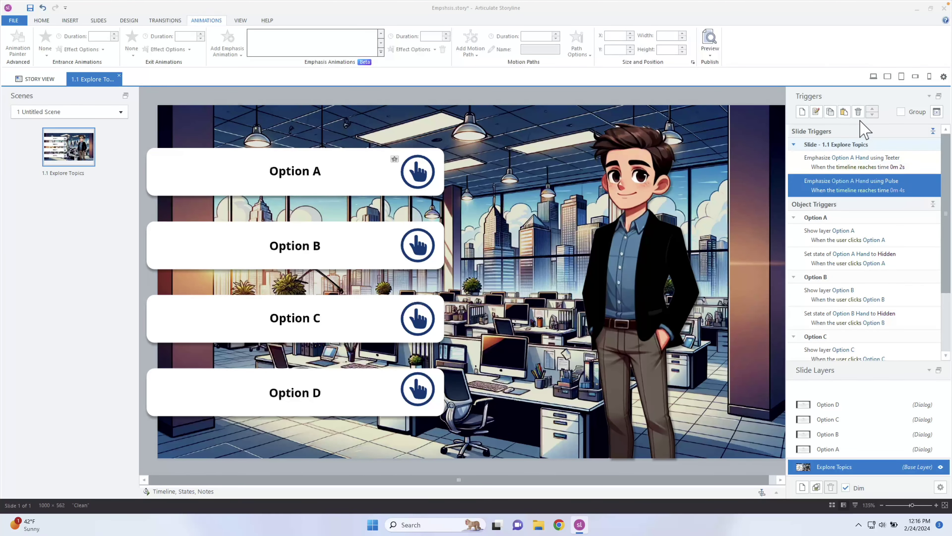
- Delete the 0m 4s Pulse timeline trigger and remove the Pulse emphasis from the hand
{"action": "left_click", "coordinate": [858, 111]}
{"action": "left_click", "coordinate": [416, 171]}
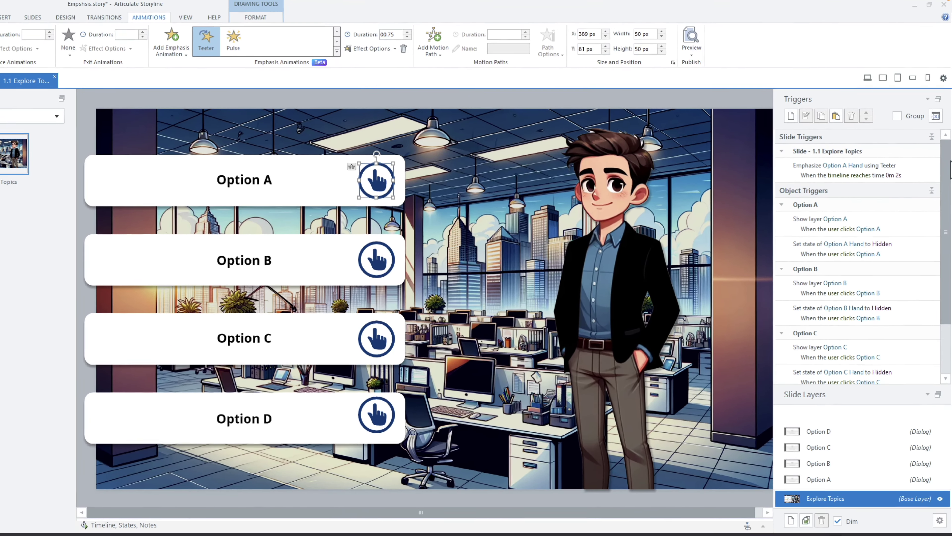
{"action": "scroll", "coordinate": [891, 165], "scroll_direction": "down", "scroll_amount": 2}
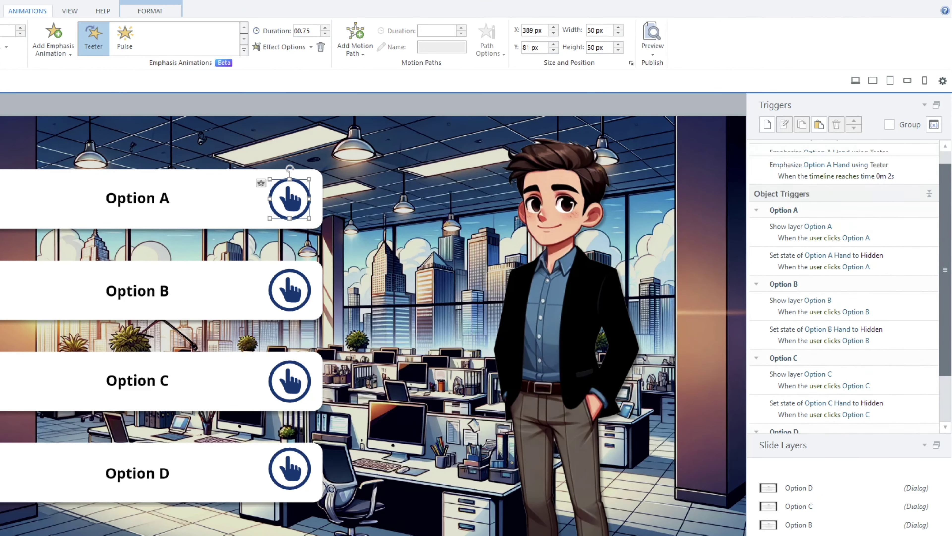
{"action": "scroll", "coordinate": [879, 196], "scroll_direction": "up", "scroll_amount": 1}
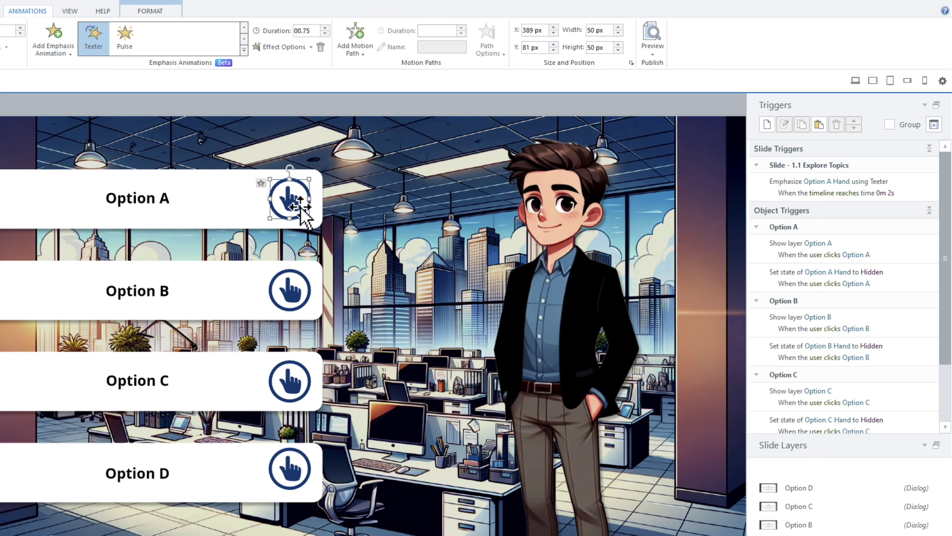
{"action": "left_click", "coordinate": [123, 36]}
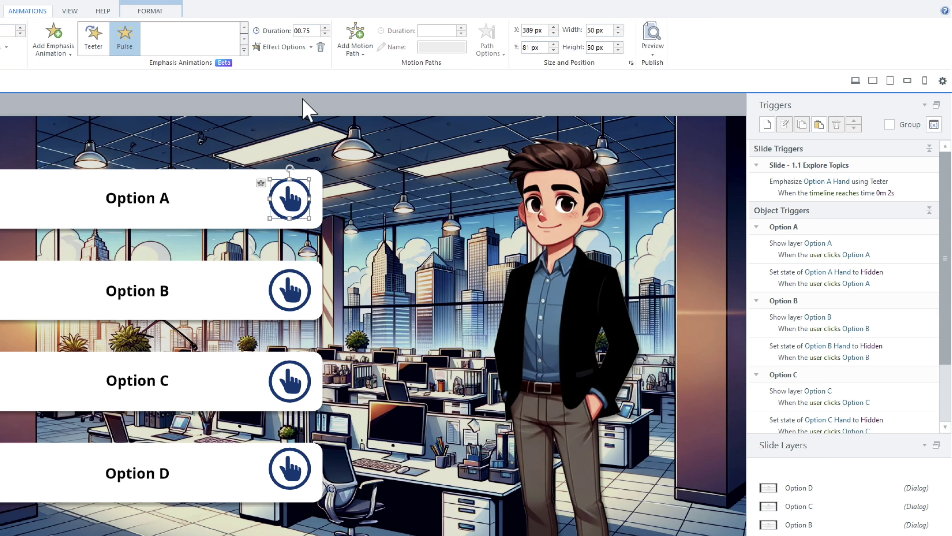
{"action": "left_click", "coordinate": [321, 47]}
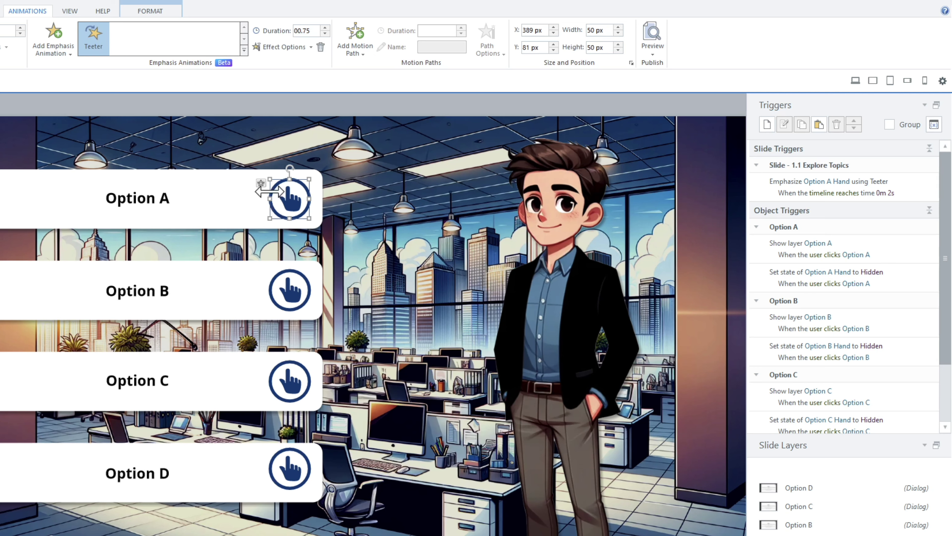
- Remove the hand's Teeter emphasis and delete its leftover timeline slide trigger
{"action": "left_click", "coordinate": [321, 48]}
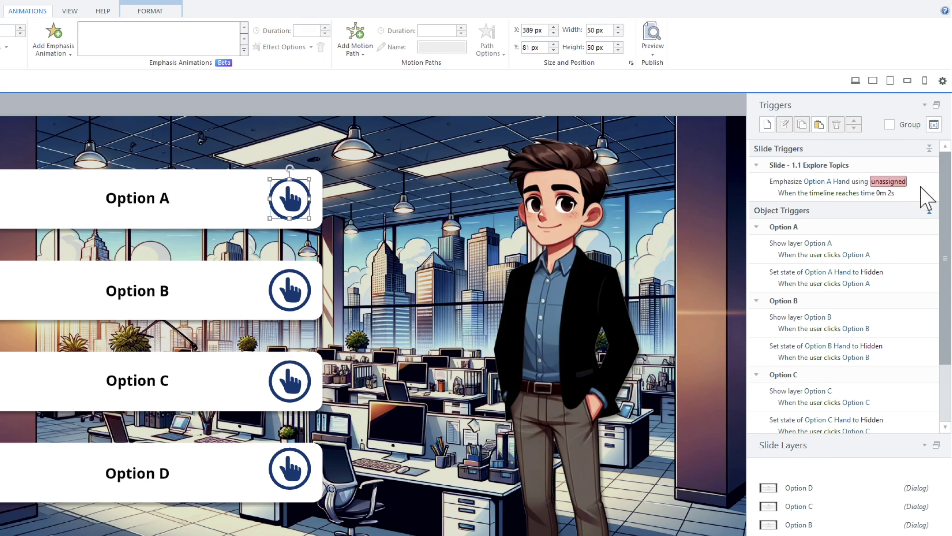
{"action": "left_click", "coordinate": [909, 190]}
{"action": "left_click", "coordinate": [837, 125]}
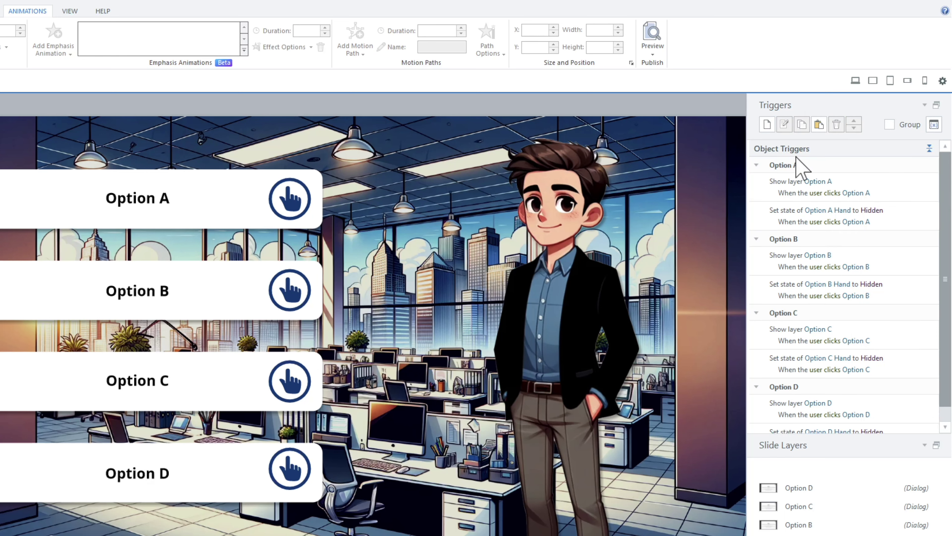